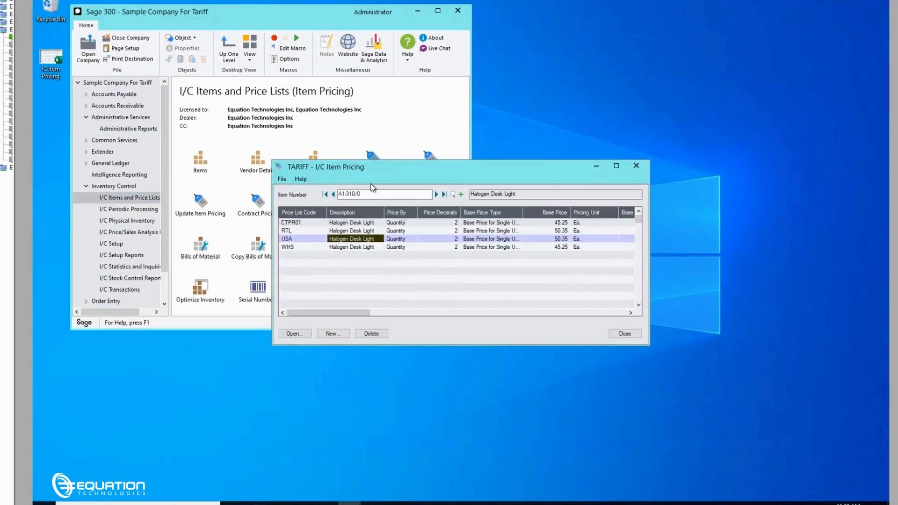
# - Open the USA price list record for item A1-310/0, review its base price and markup settings, and close it
pyautogui.moveTo(396, 167); pyautogui.dragTo(206, 221)
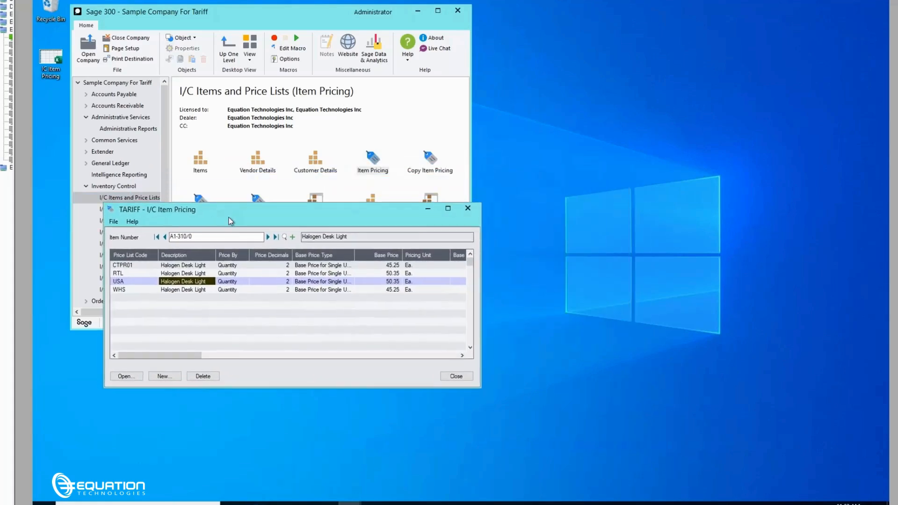
pyautogui.click(124, 376)
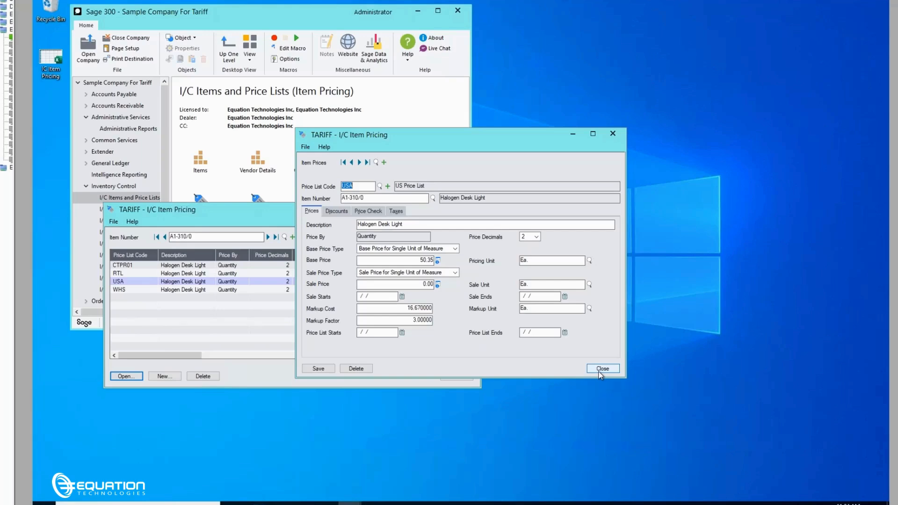
pyautogui.click(600, 369)
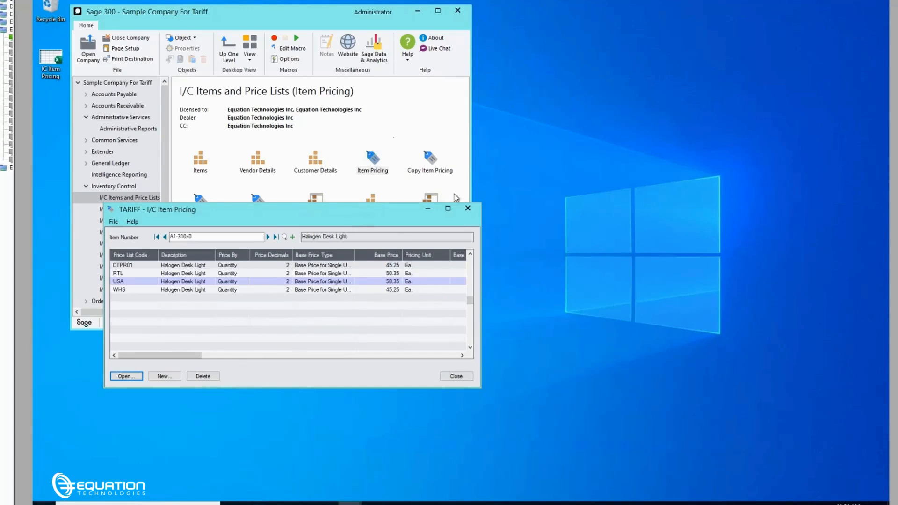
# - Open Update Item Pricing and look through the available starting price list codes without choosing one
pyautogui.click(416, 135)
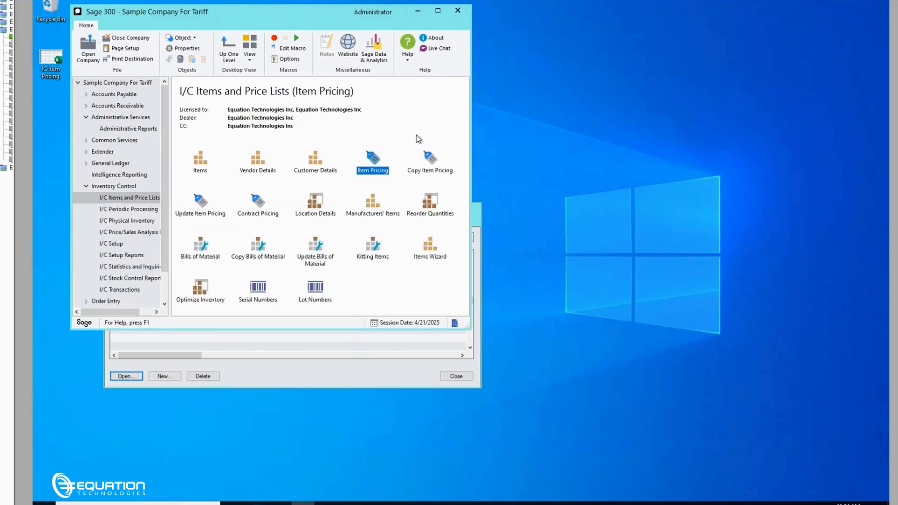
pyautogui.doubleClick(207, 208)
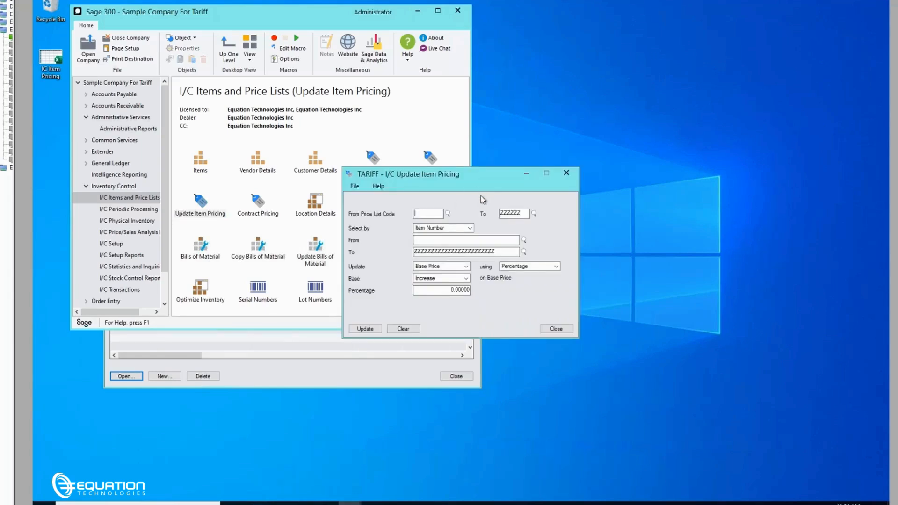
pyautogui.click(449, 214)
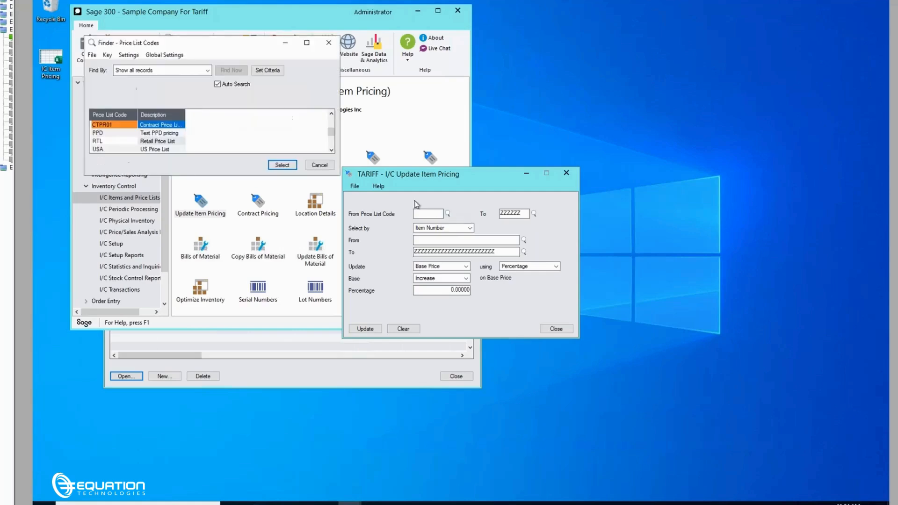
pyautogui.click(331, 169)
# - Set the price update to select items by the Harmonized Tariff Schedule optional field
pyautogui.click(469, 228)
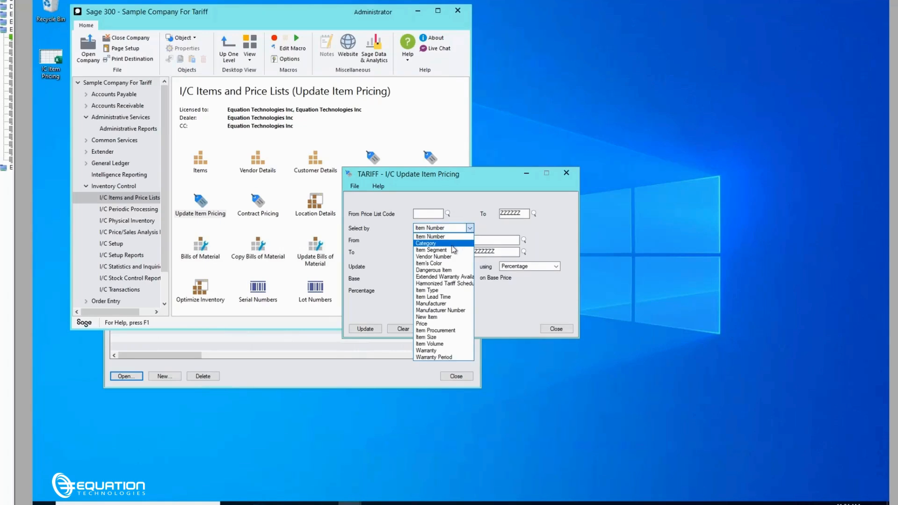
pyautogui.click(452, 244)
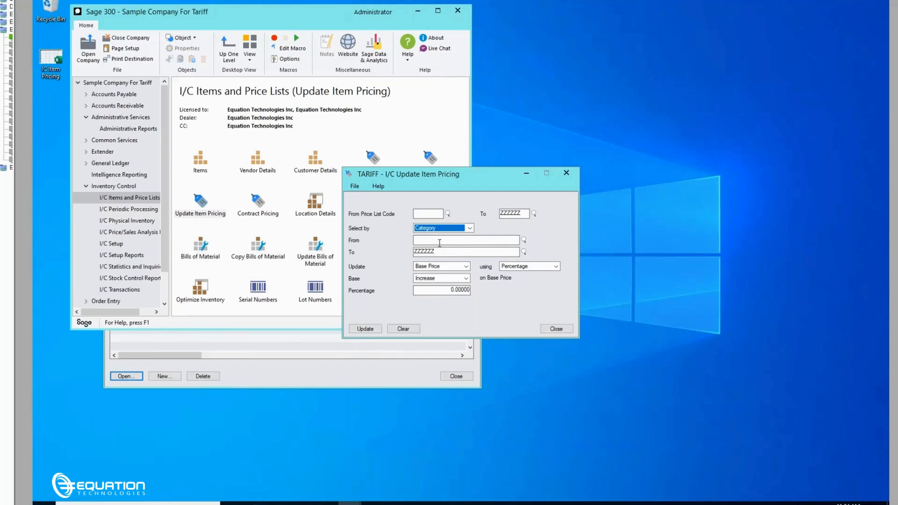
pyautogui.click(469, 229)
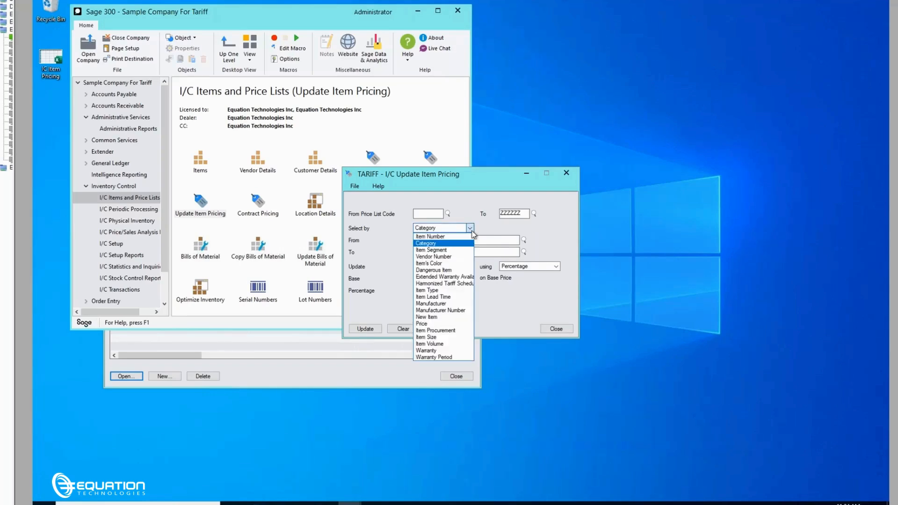
pyautogui.click(458, 284)
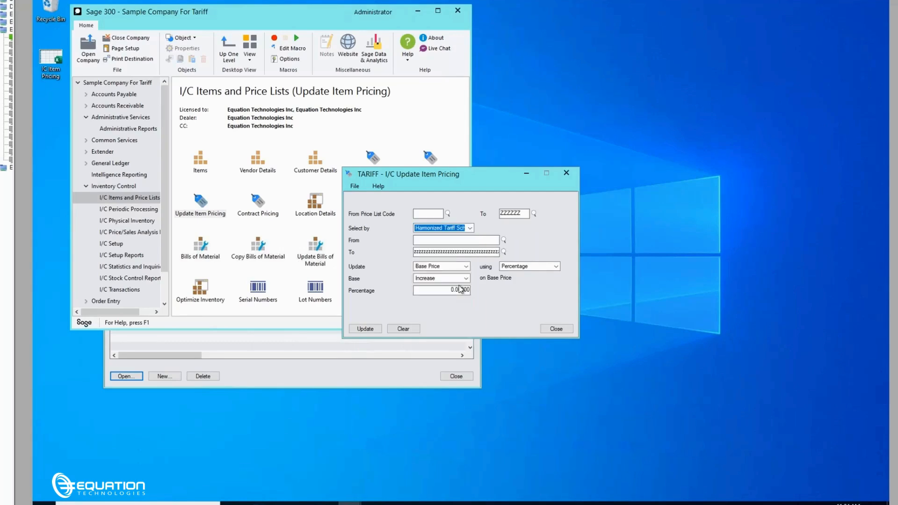
# - Limit the tariff schedule range to code 7011.10.10.00 as both the From and the To value
pyautogui.click(504, 240)
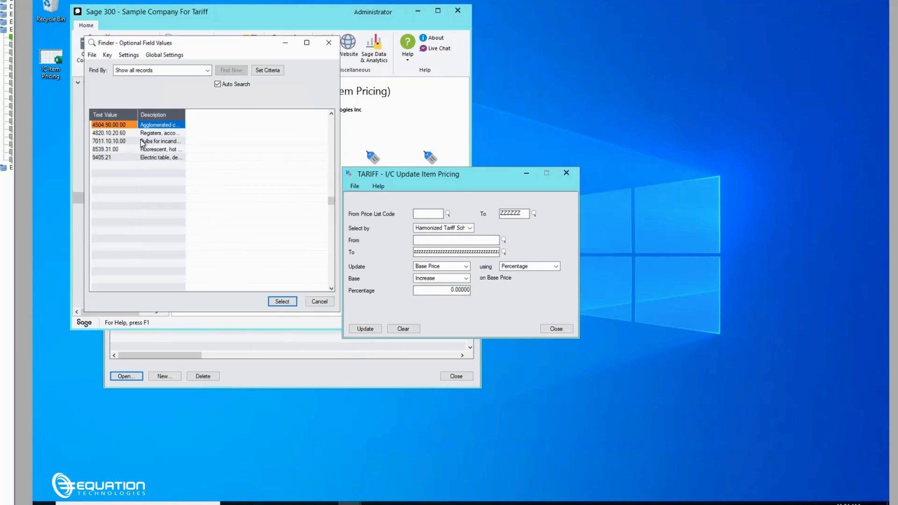
pyautogui.click(143, 141)
pyautogui.doubleClick(175, 142)
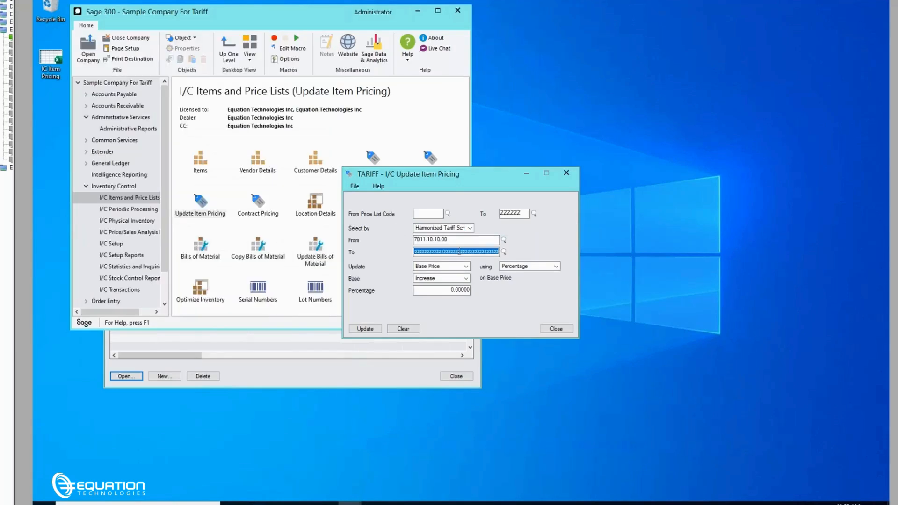
pyautogui.click(456, 240)
pyautogui.hotkey('ctrl', 'c')
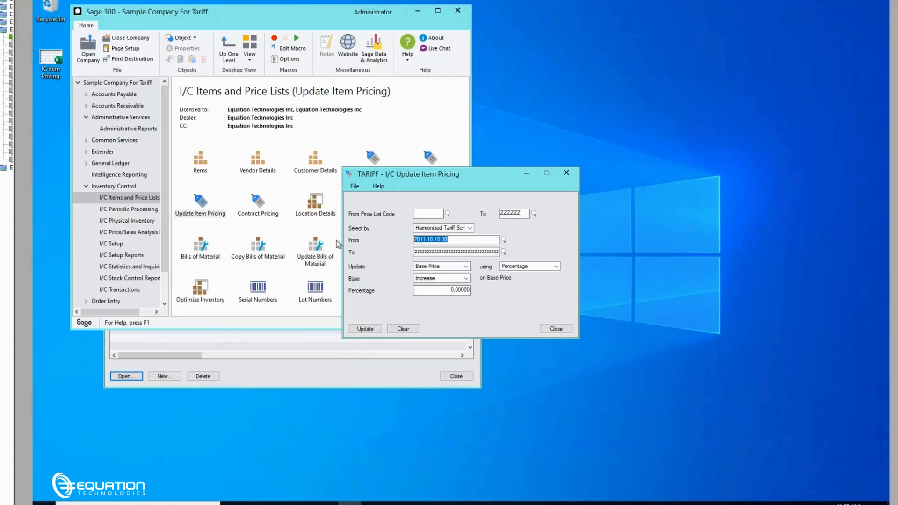
pyautogui.press('Tab')
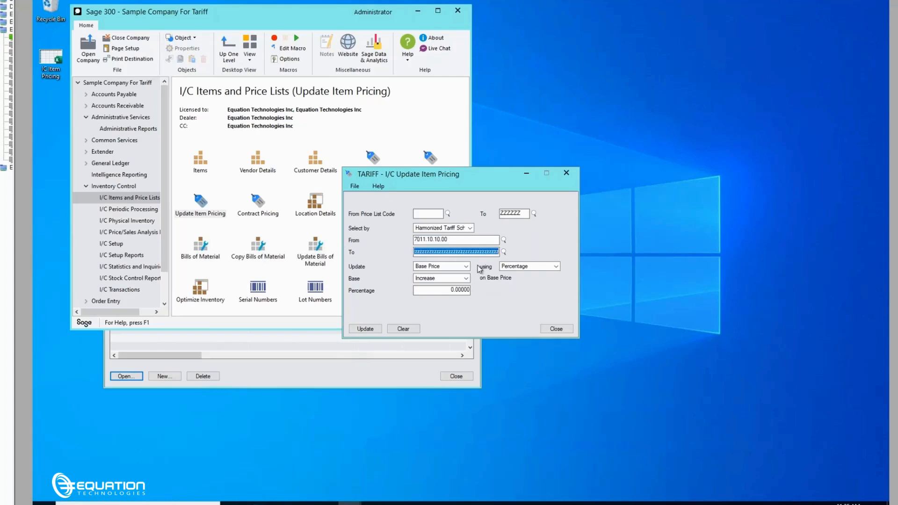
pyautogui.hotkey('ctrl', 'v')
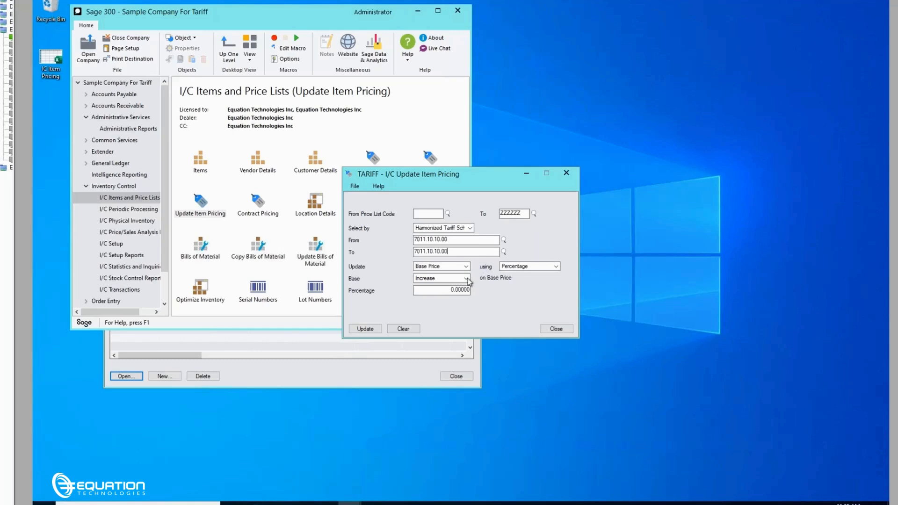
# - Configure the update to change the Base Price using Percentage, with Increase as the base direction
pyautogui.click(469, 269)
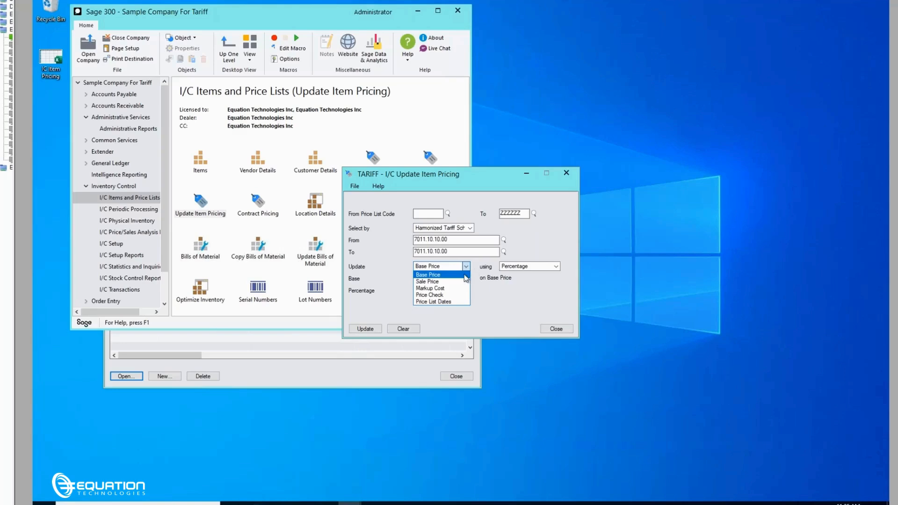
pyautogui.click(463, 275)
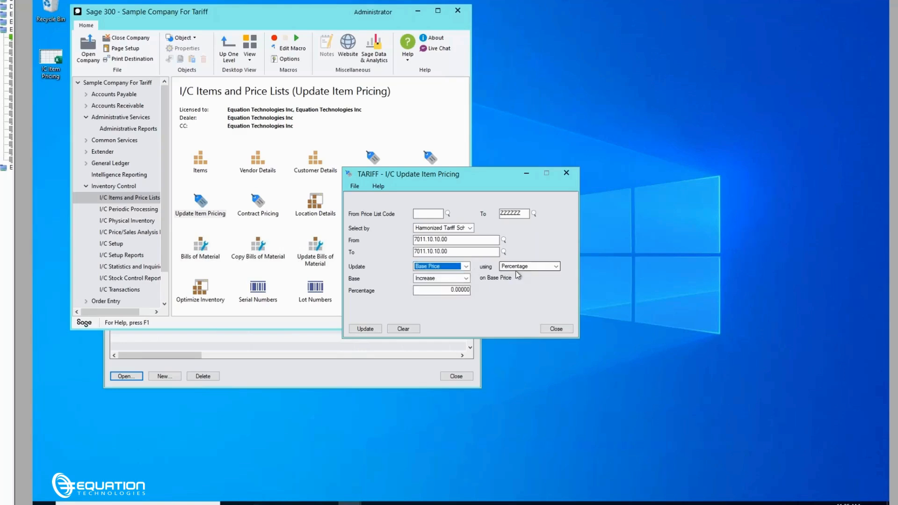
pyautogui.click(556, 267)
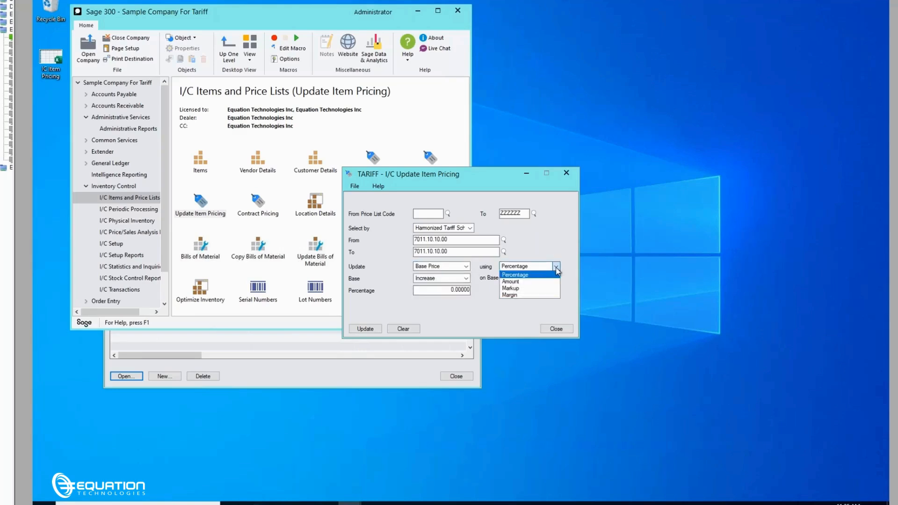
pyautogui.click(525, 275)
pyautogui.press('Tab')
pyautogui.click(466, 278)
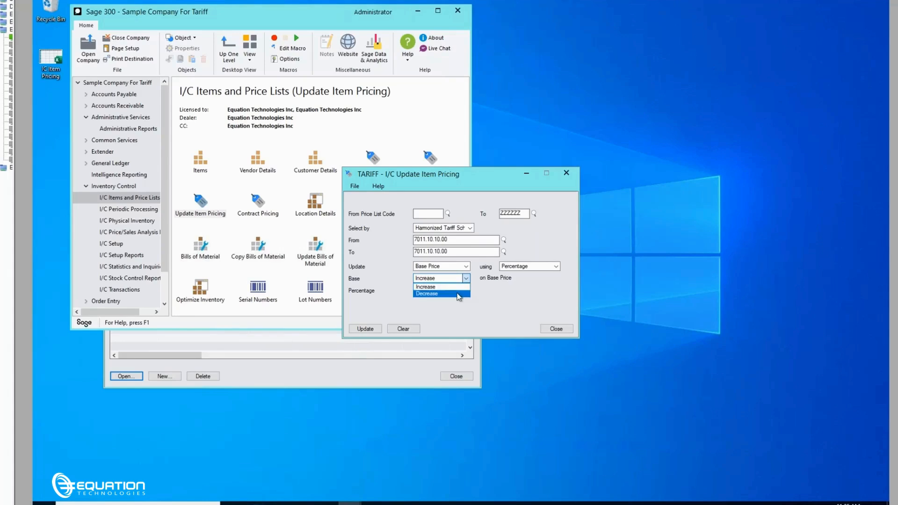
pyautogui.click(496, 283)
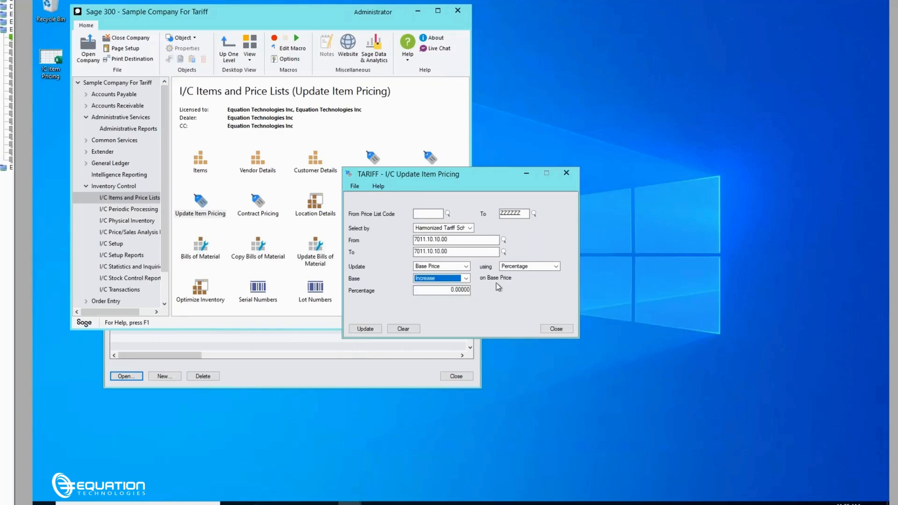
# - Set the percentage to 25, run the item pricing update and dismiss the resulting message
pyautogui.click(435, 292)
pyautogui.write('25')
pyautogui.press('Tab')
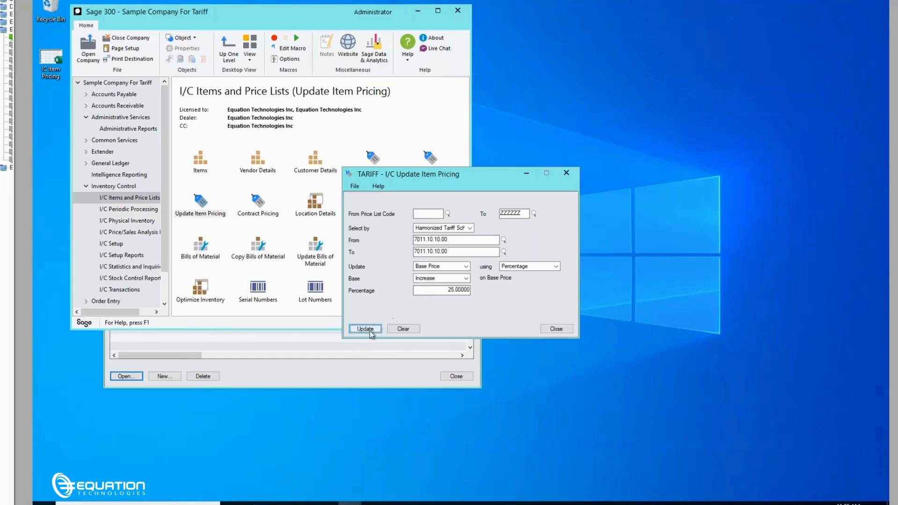
pyautogui.press('Return')
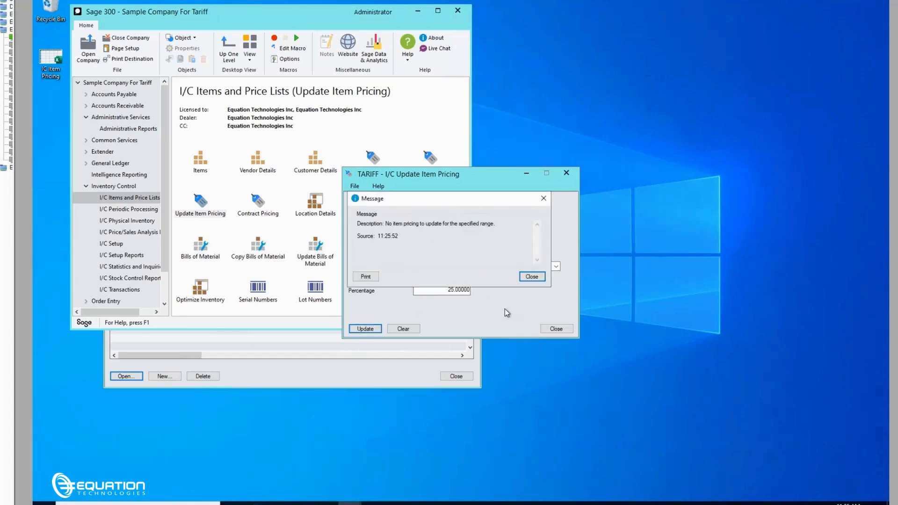
pyautogui.click(531, 278)
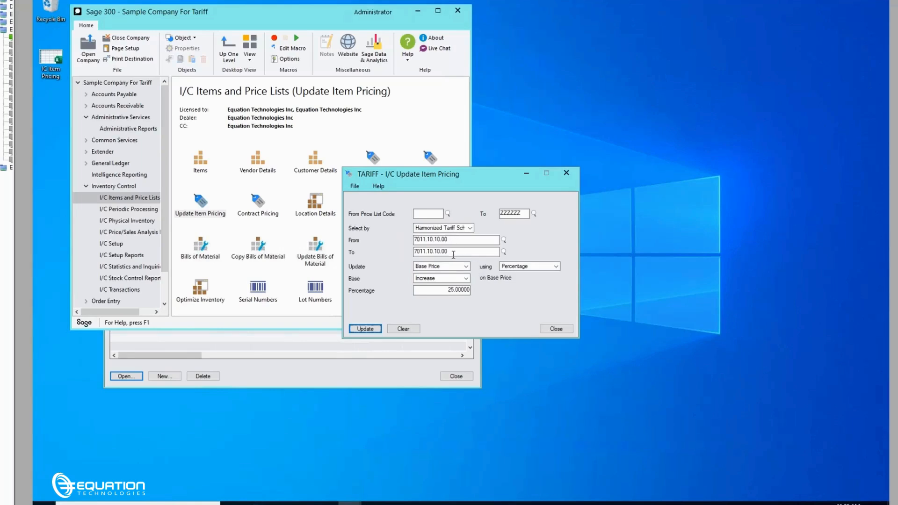
# - Return to the Item Pricing window for item A1-310/0 and show its import and export commands
pyautogui.click(441, 239)
pyautogui.doubleClick(440, 238)
pyautogui.click(305, 383)
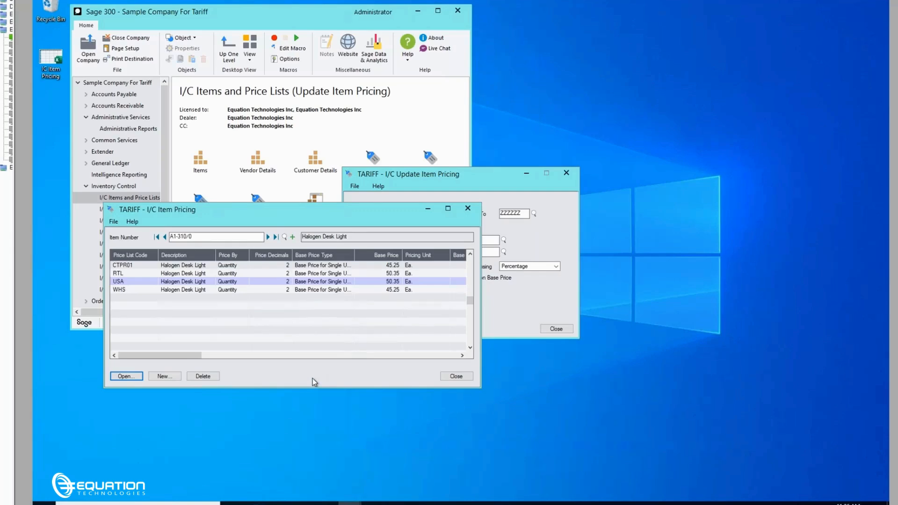
pyautogui.click(113, 222)
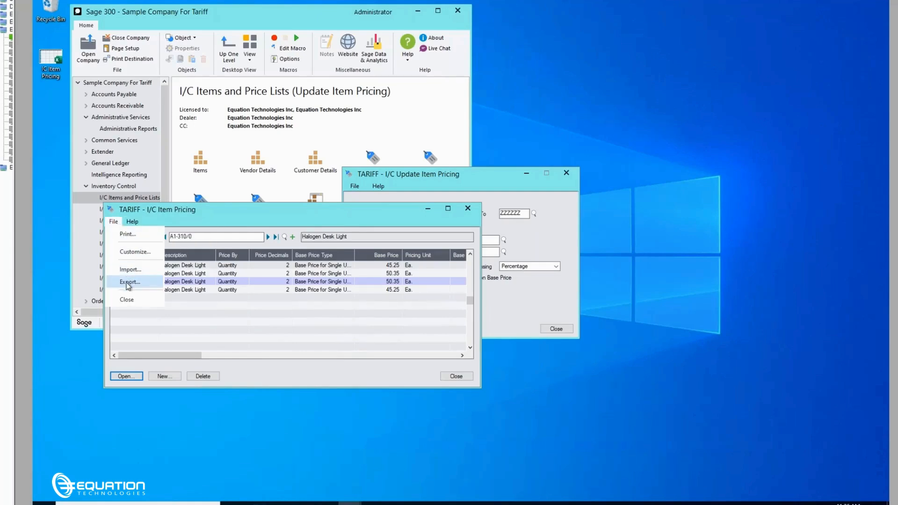
# - Open the IC Item Pricing workbook from the desktop and examine the columns of the Item_Pricing and Item_Pricing_Details sheets
pyautogui.doubleClick(52, 65)
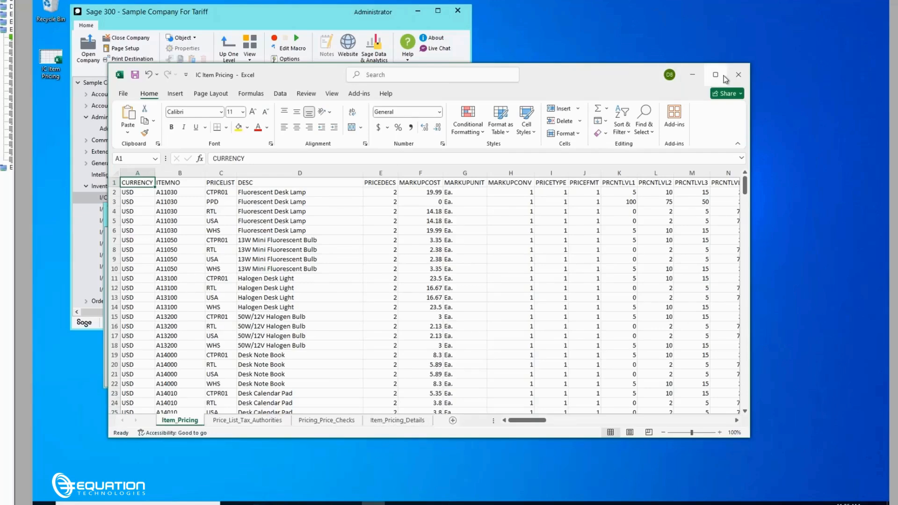
pyautogui.click(724, 77)
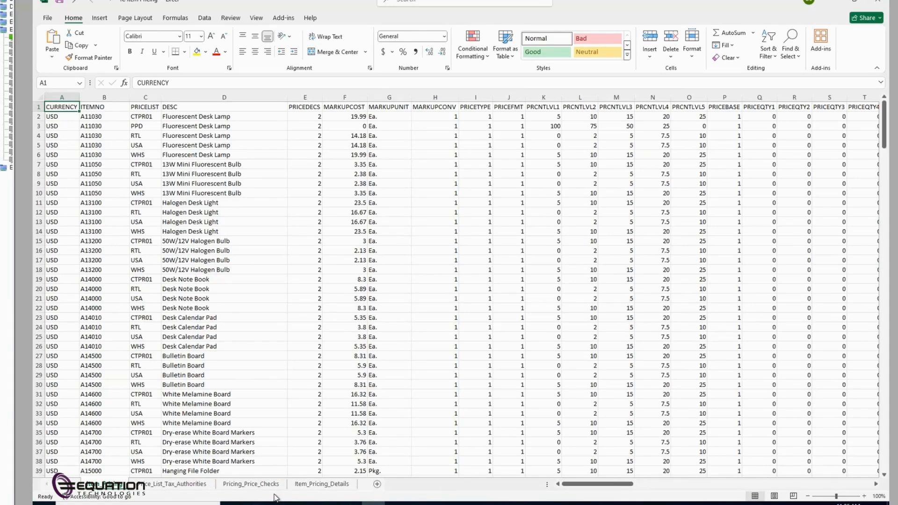
pyautogui.hotkey('ctrl', 'Right')
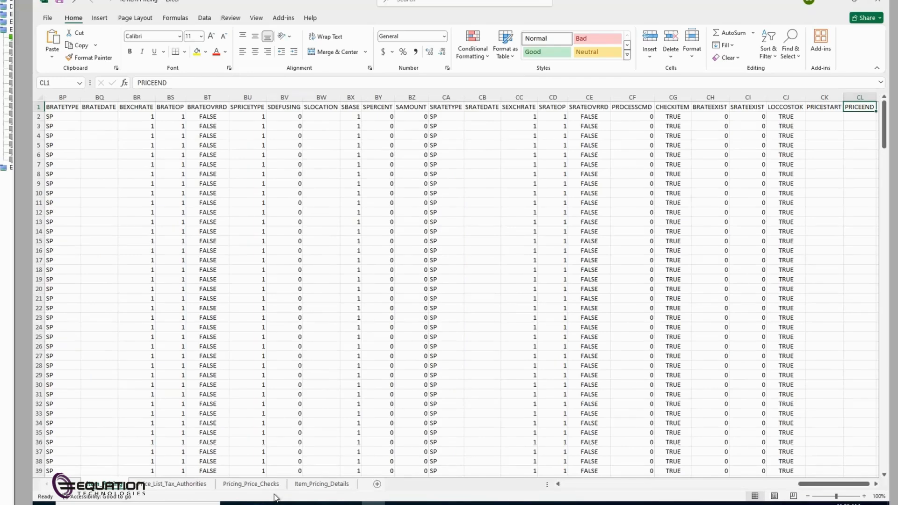
pyautogui.hotkey('ctrl', 'Home')
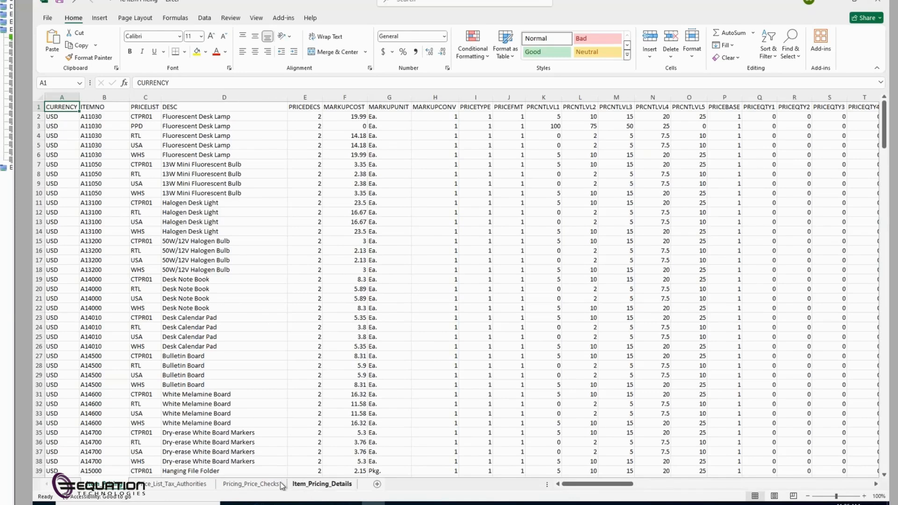
pyautogui.click(309, 485)
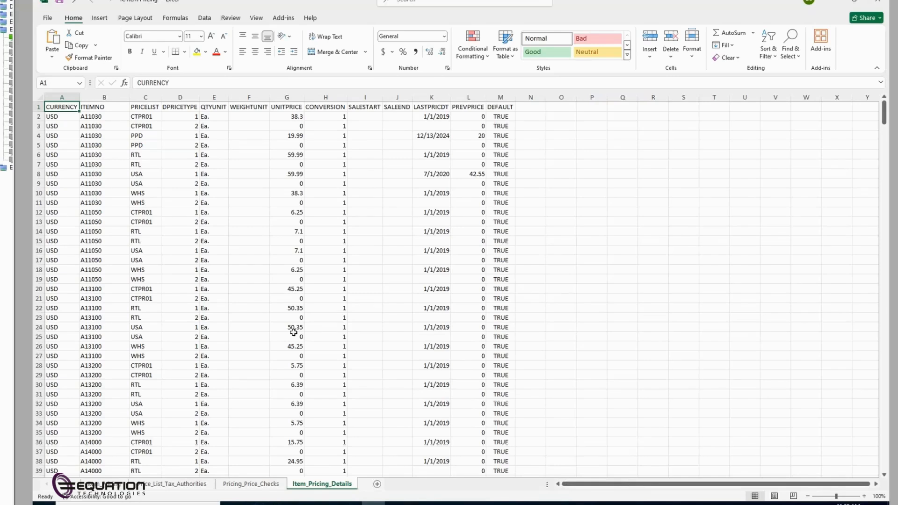
# - Close the IC Item Pricing workbook along with the Item Pricing and Update Item Pricing windows
pyautogui.click(882, 3)
pyautogui.click(514, 268)
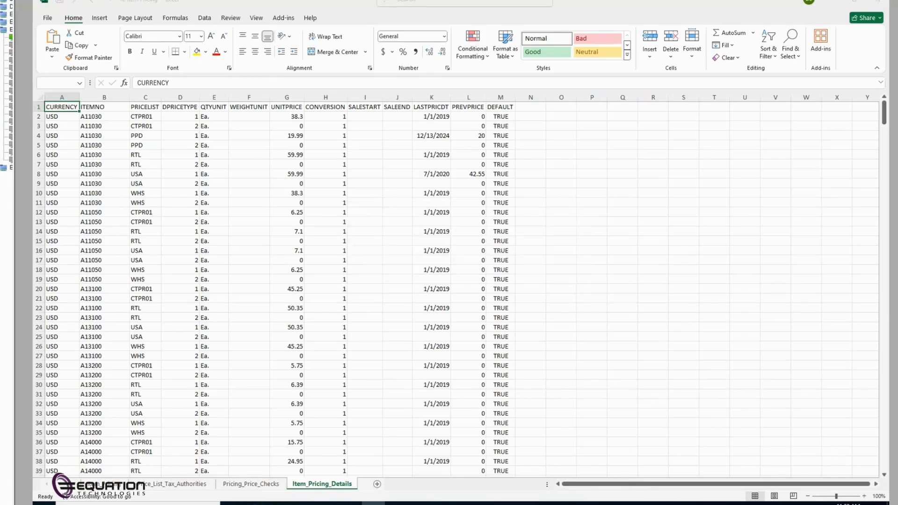
pyautogui.click(459, 377)
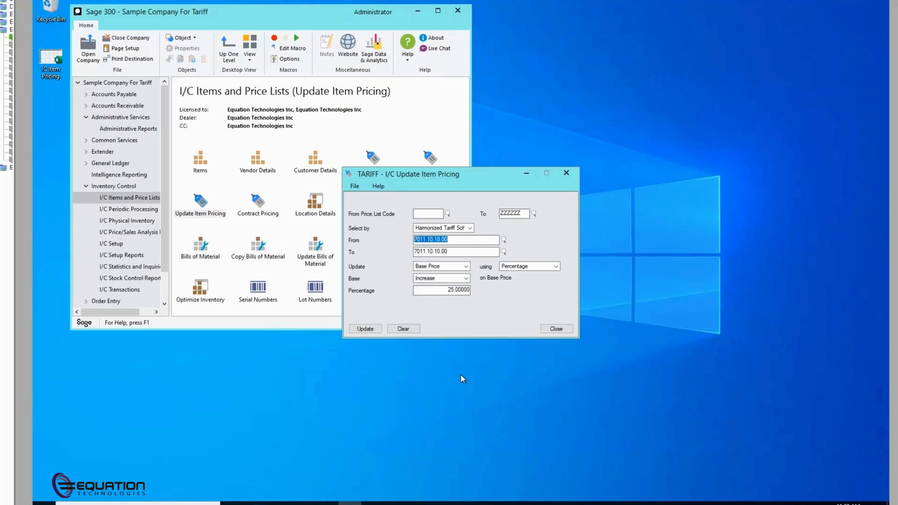
pyautogui.click(556, 329)
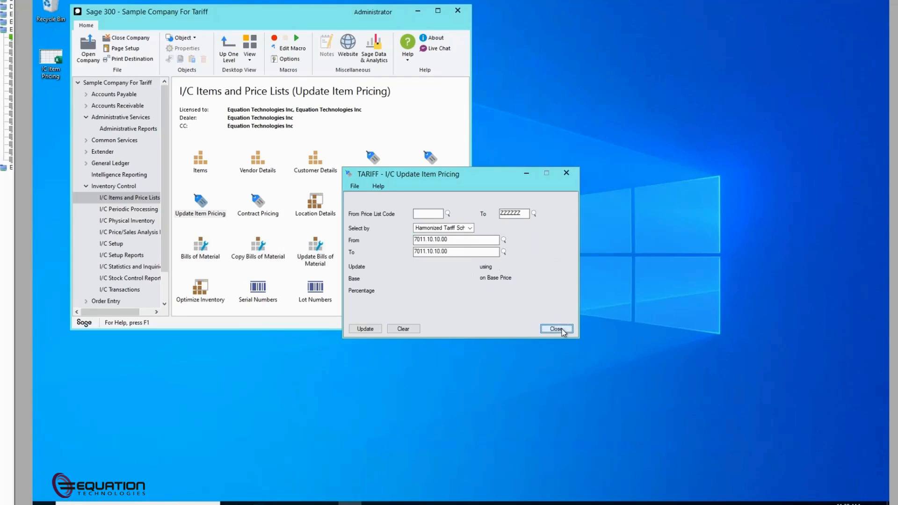